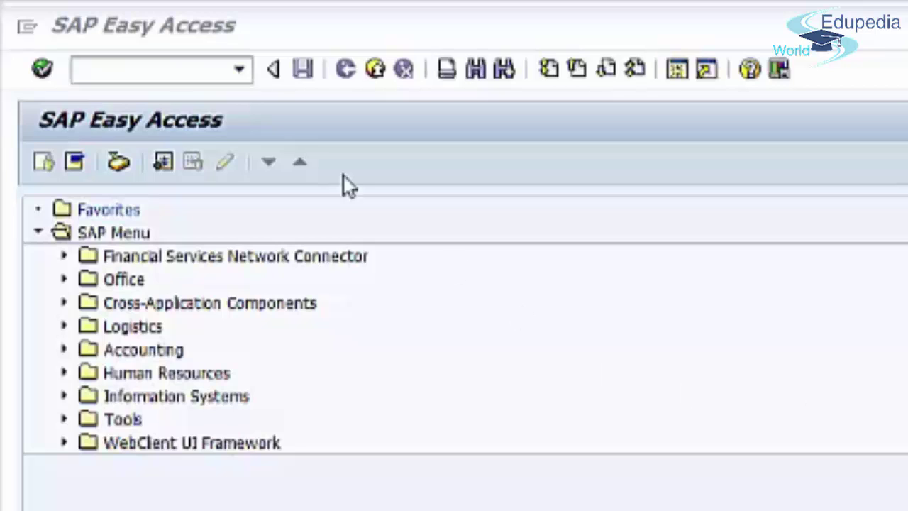
- Run transaction SPRO and display the SAP Reference IMG
left_click(128, 69)
type("sp")
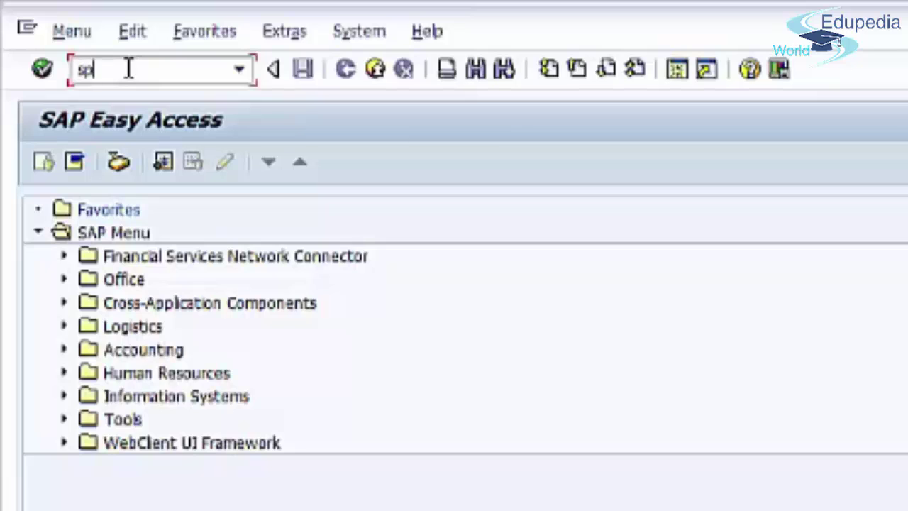
type("ro")
key("Return")
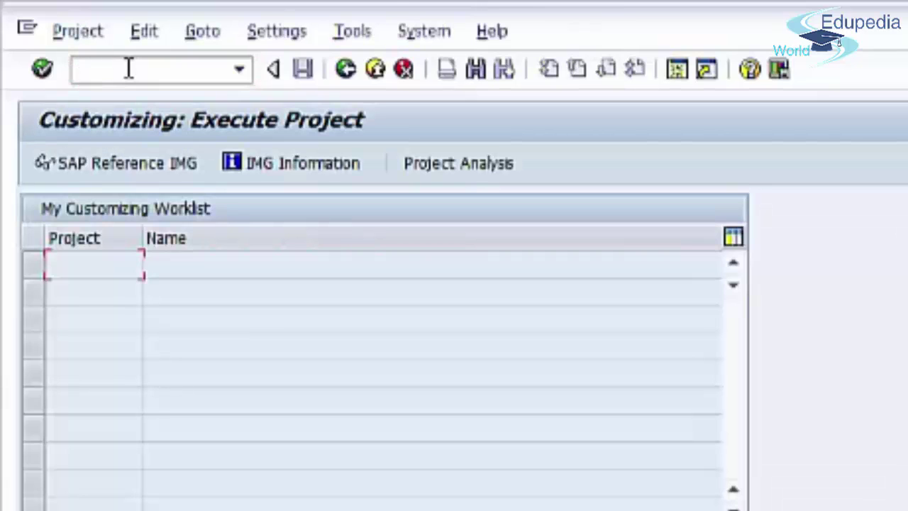
left_click(130, 174)
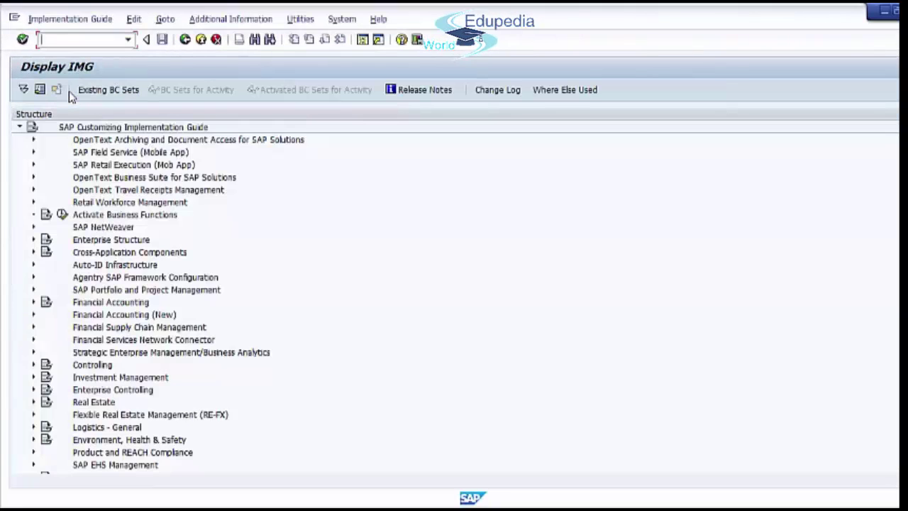
- Expand Logistics Execution, Shipping and Deliveries in the implementation guide structure
scroll(114, 273, "down", 2)
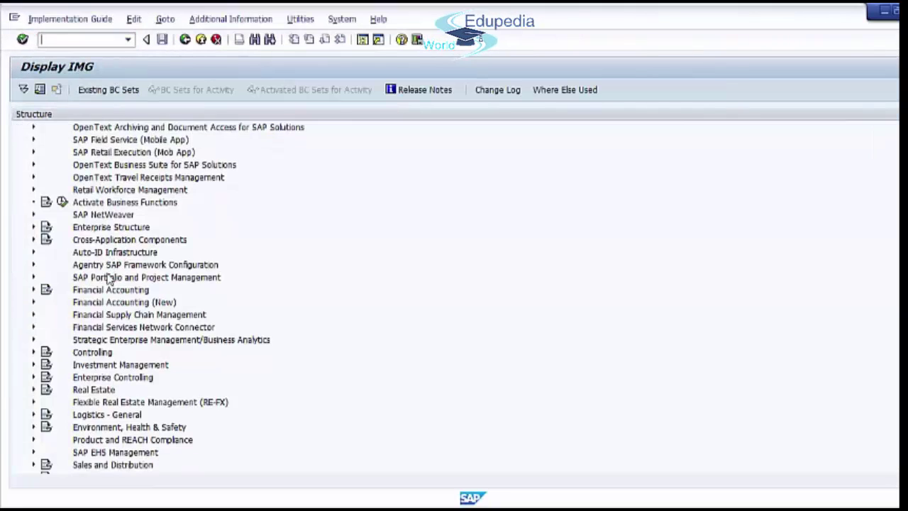
scroll(108, 279, "down", 1)
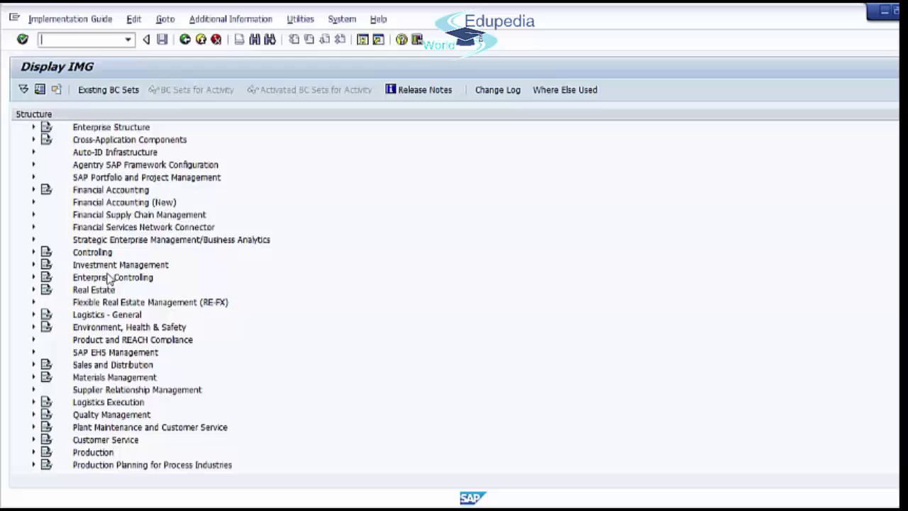
left_click(86, 407)
left_click(33, 401)
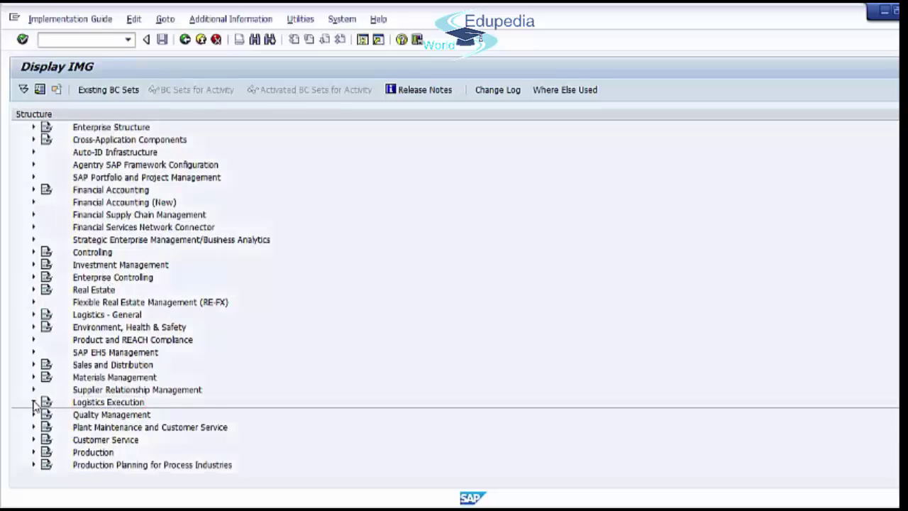
scroll(179, 417, "down", 1)
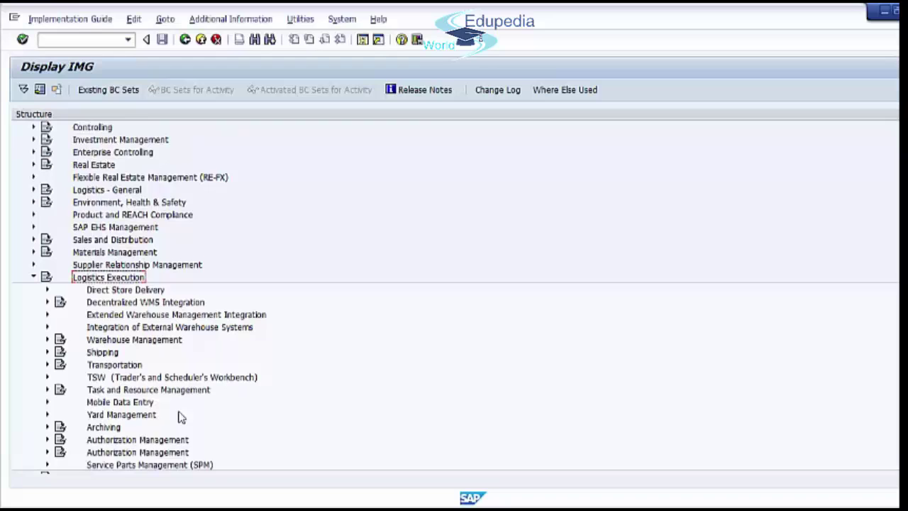
left_click_drag(112, 351, 61, 359)
left_click(47, 353)
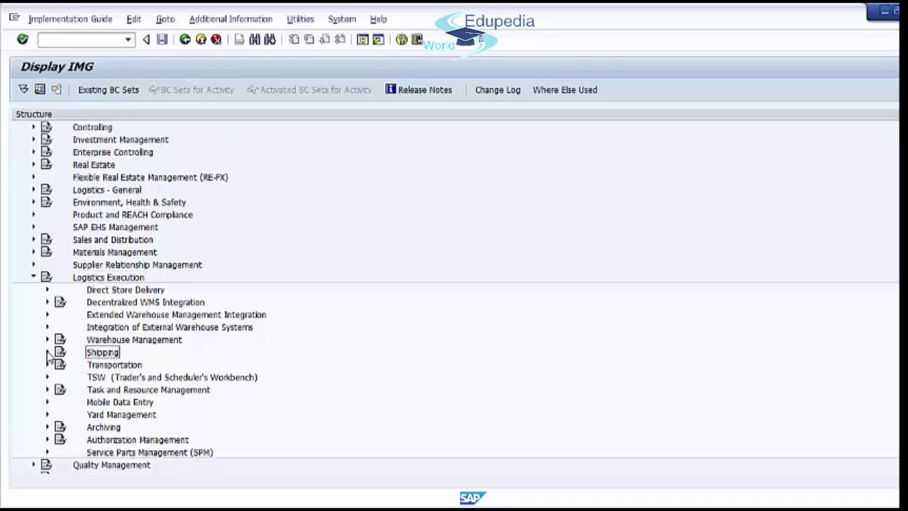
left_click(117, 364)
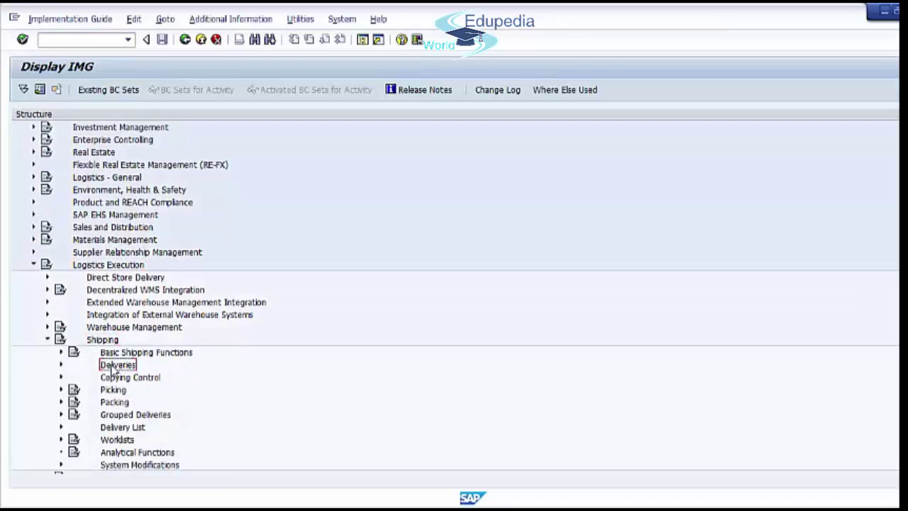
left_click(61, 364)
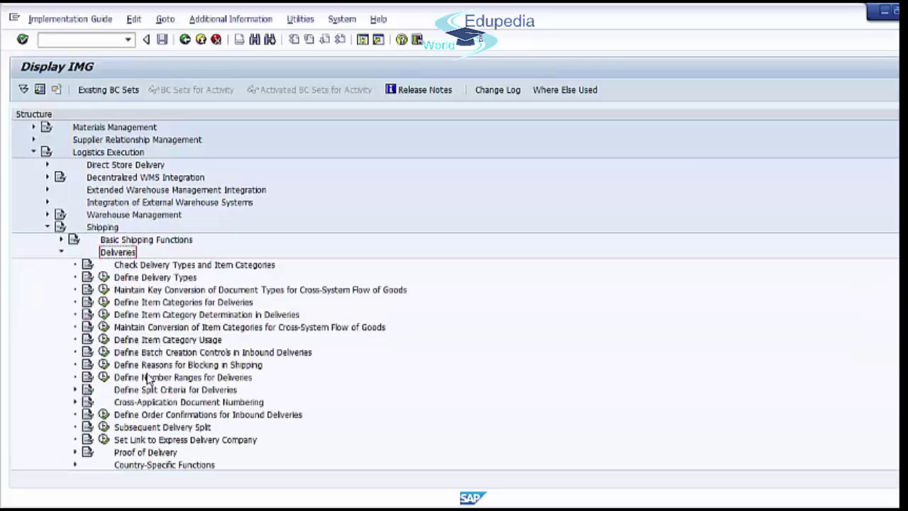
- Open Define Item Categories for Deliveries and position the list at item category TAN
left_click(169, 303)
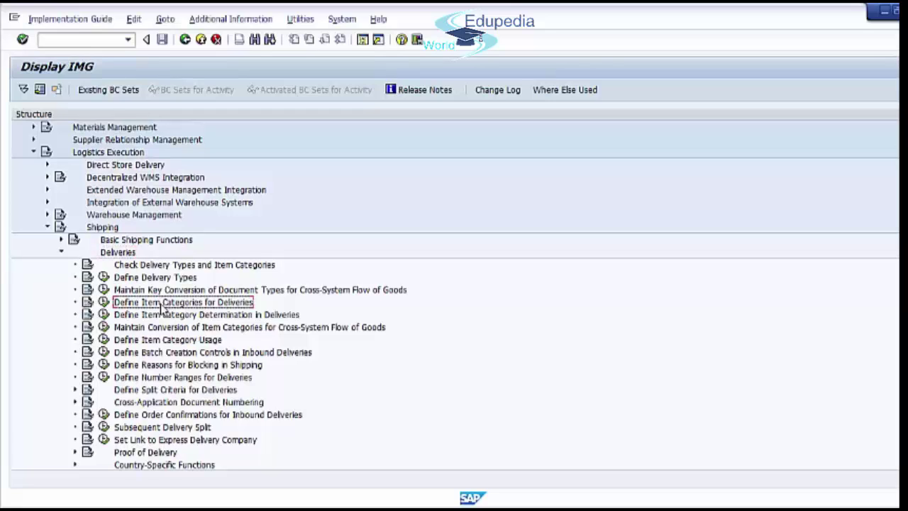
left_click(104, 302)
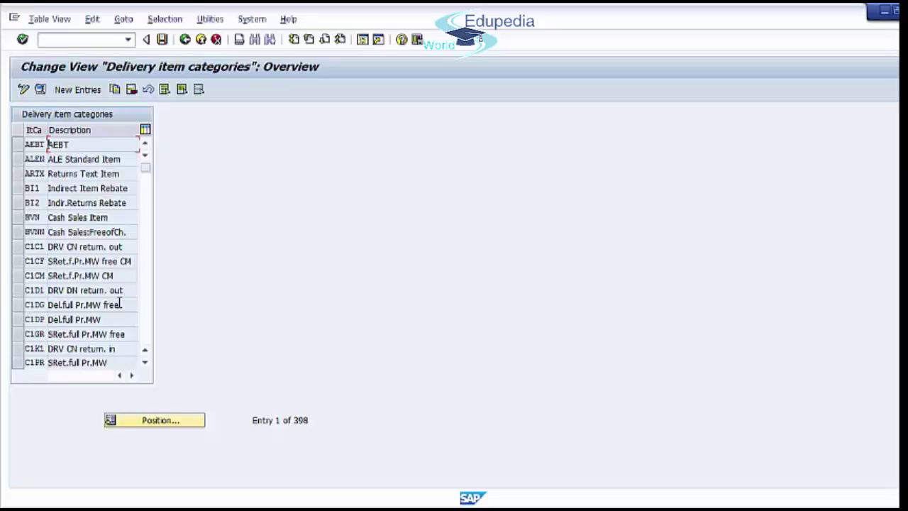
left_click(131, 422)
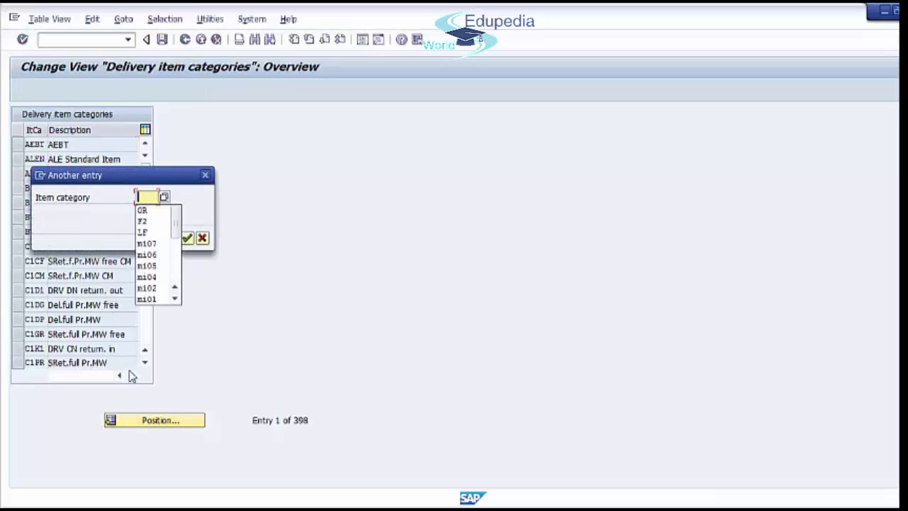
type("TAN")
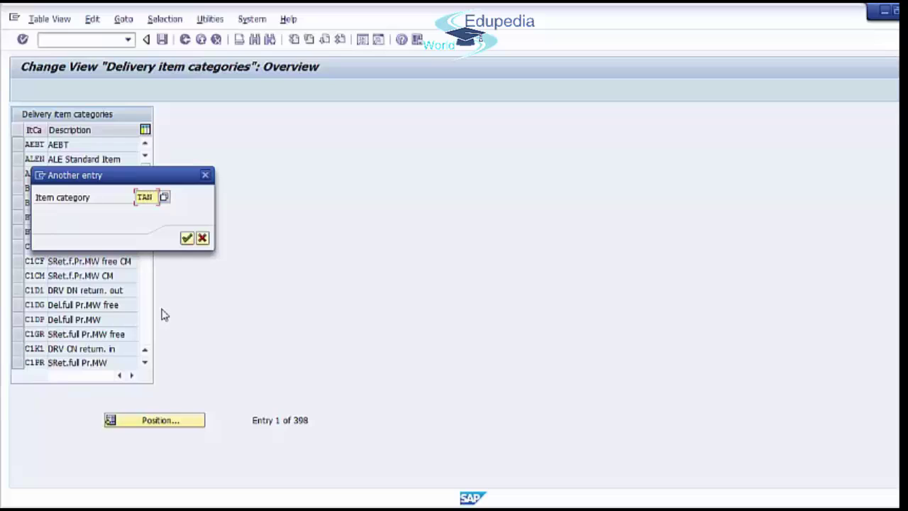
key("Return")
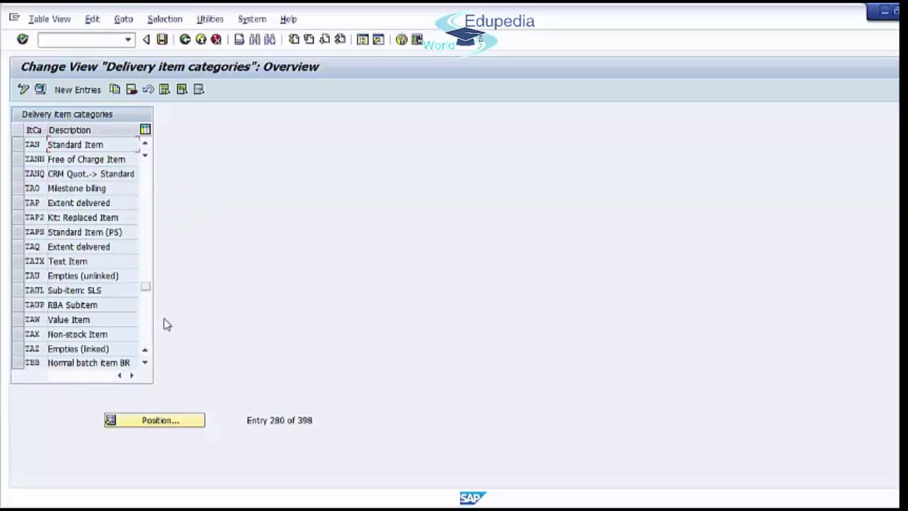
- Start a copy of the standard item category TAN under the name ZTAN
left_click(16, 146)
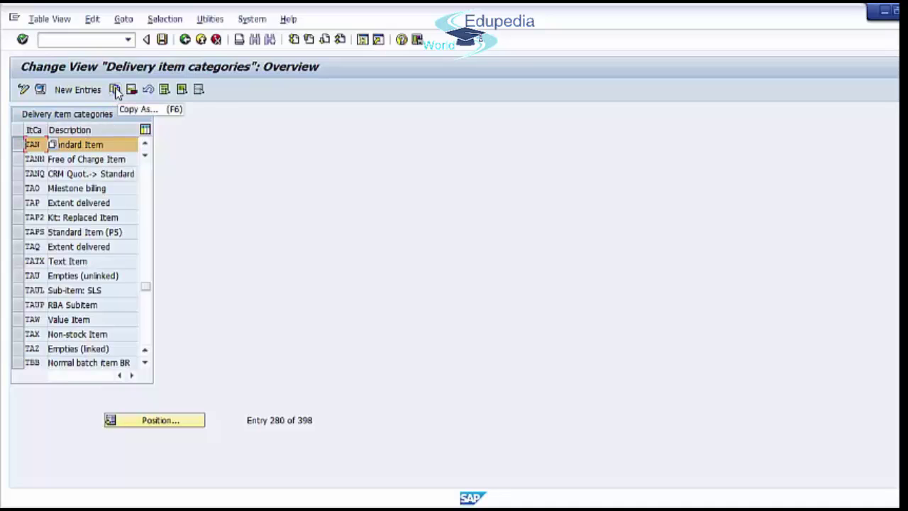
left_click(116, 91)
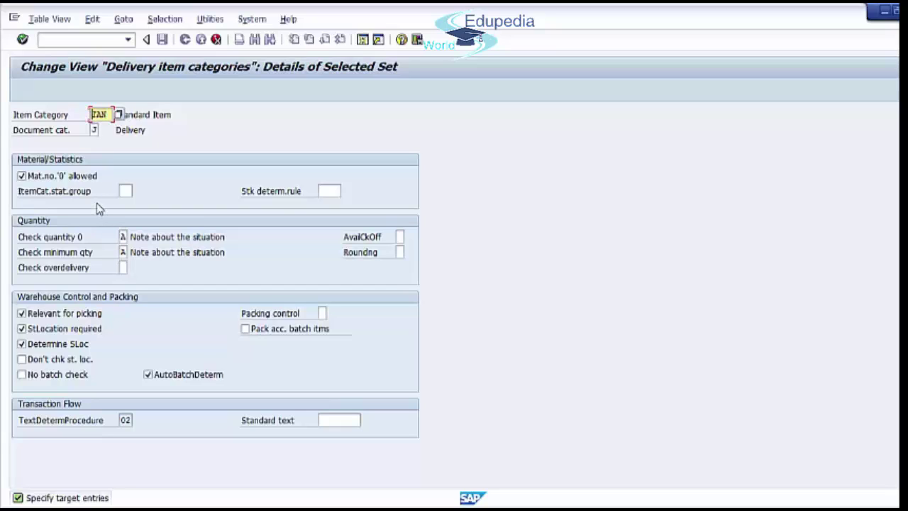
type("Z")
- Examine the possible SD document categories for the ZTAN item category, then close the list
left_click(100, 131)
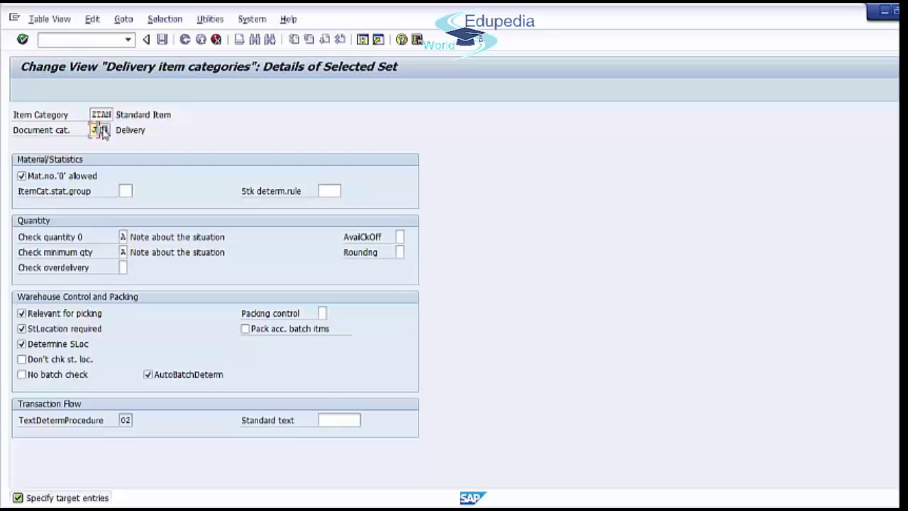
key("F4")
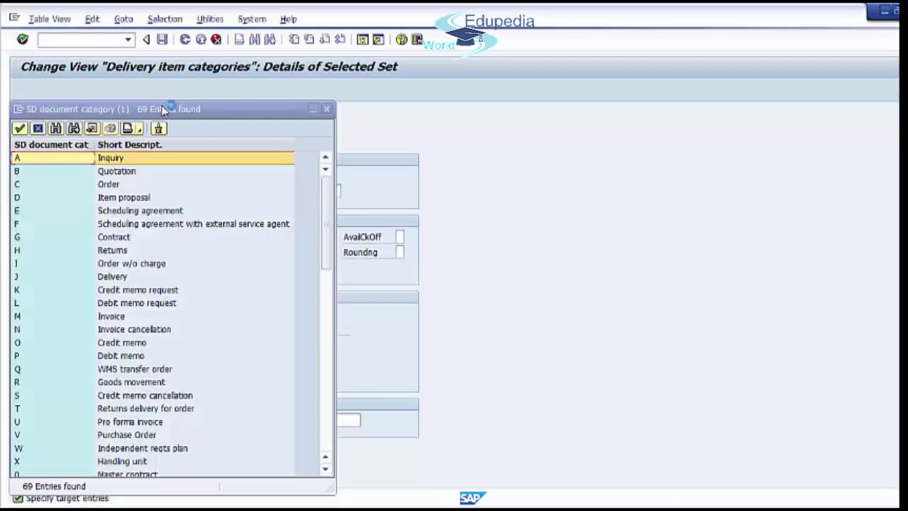
left_click(447, 276)
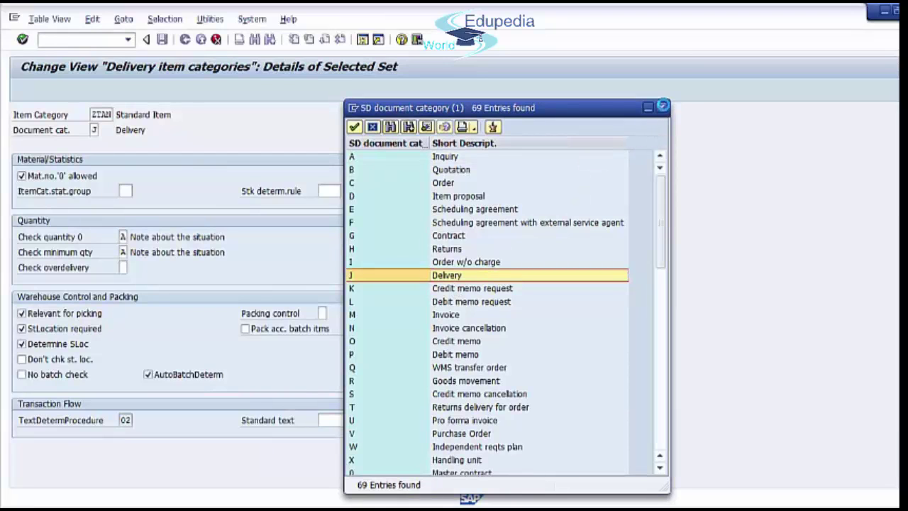
left_click(663, 106)
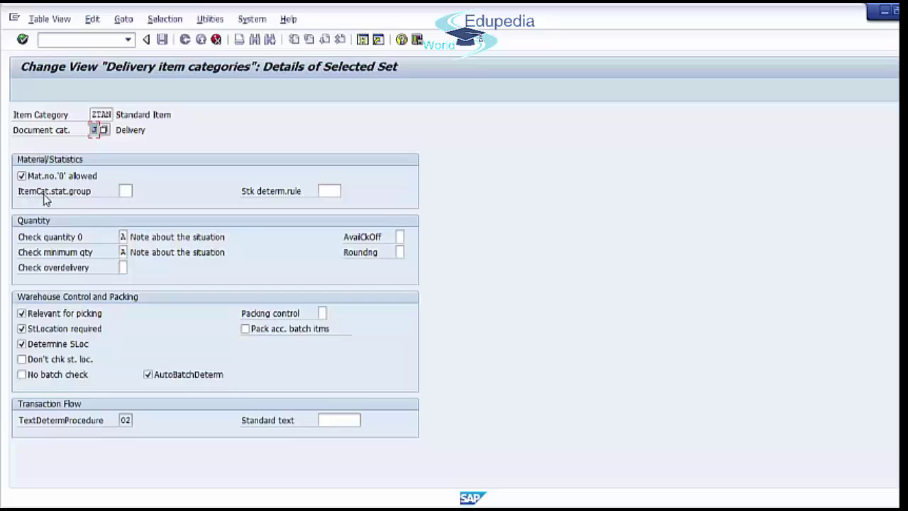
- Cancel the ZTAN entry maintenance and discard the changes
left_click(123, 191)
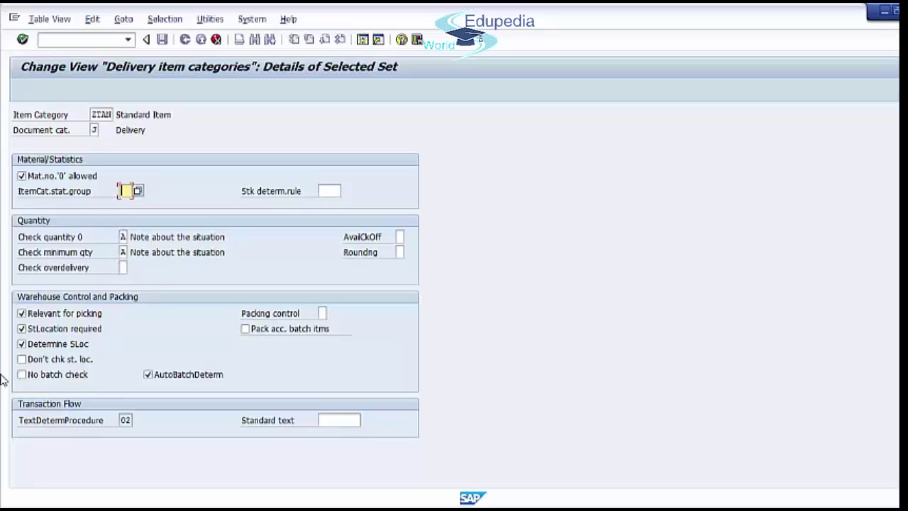
key("F6")
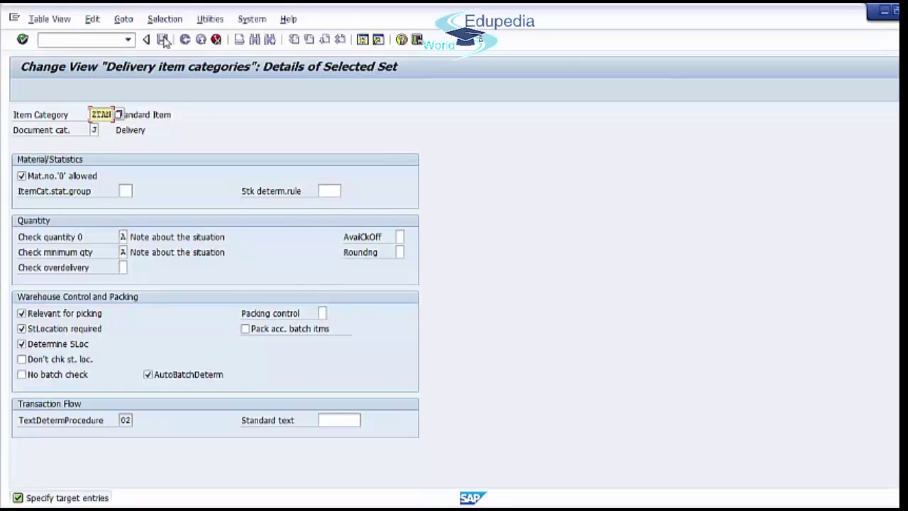
left_click(217, 41)
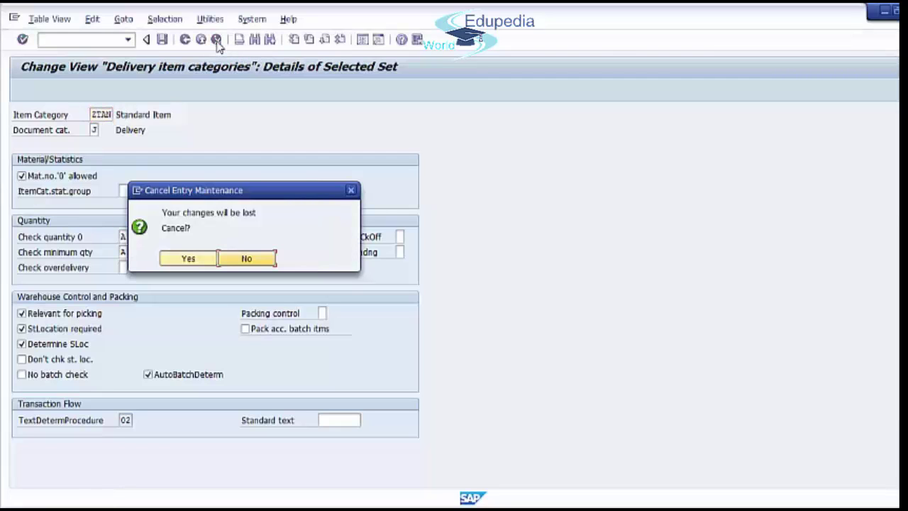
left_click(197, 263)
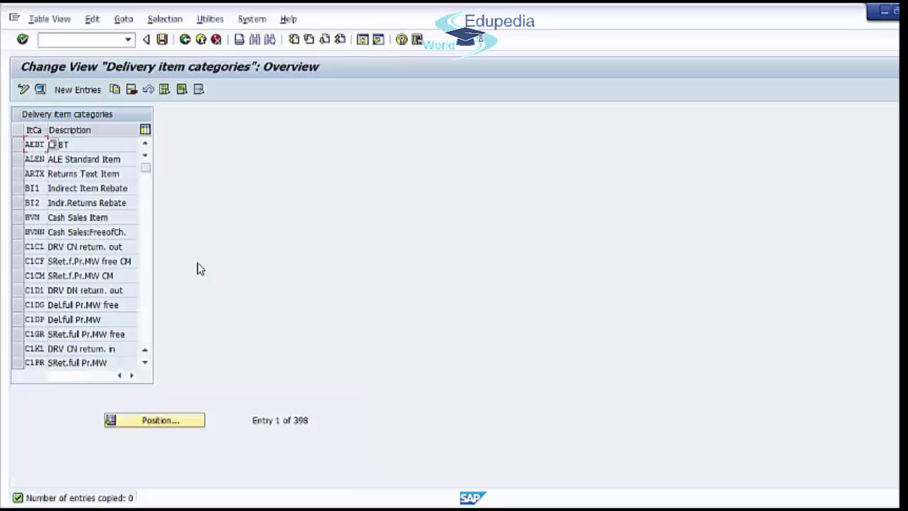
- View the Define Item Category Determination in Deliveries table and return to the implementation guide
left_click(185, 40)
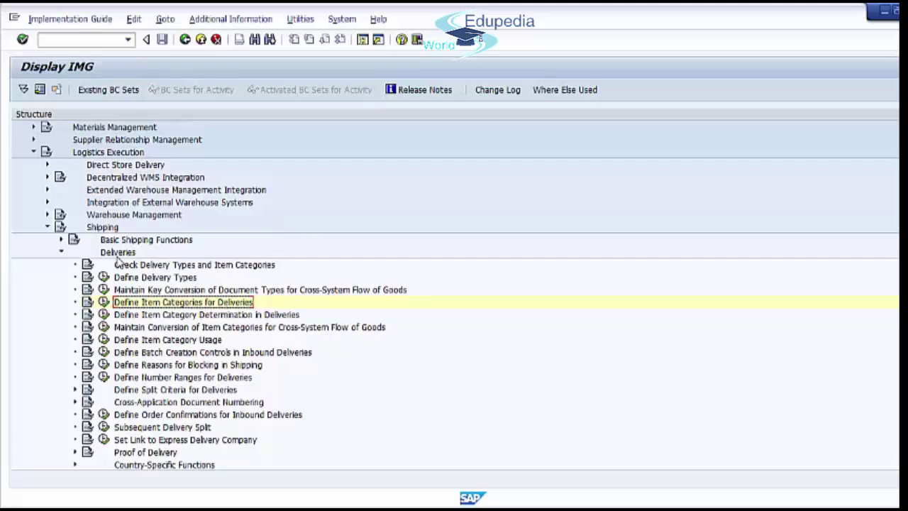
left_click(161, 315)
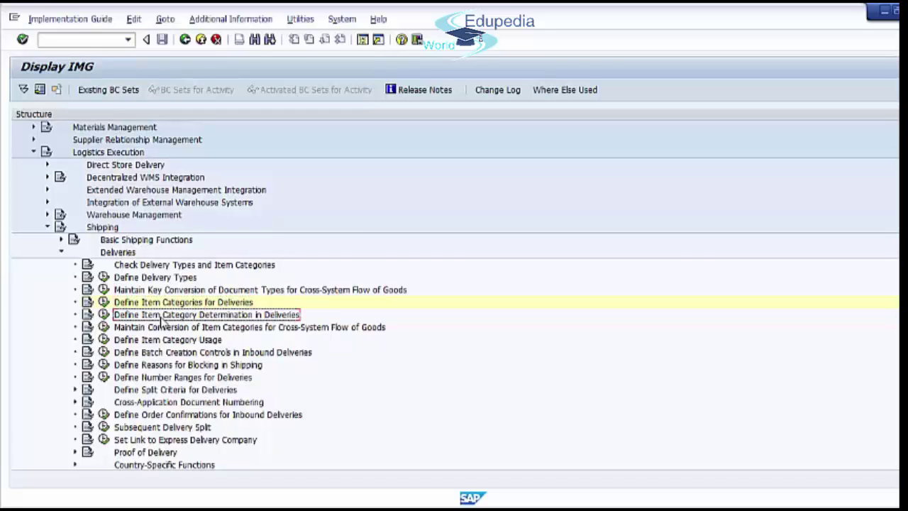
left_click(103, 315)
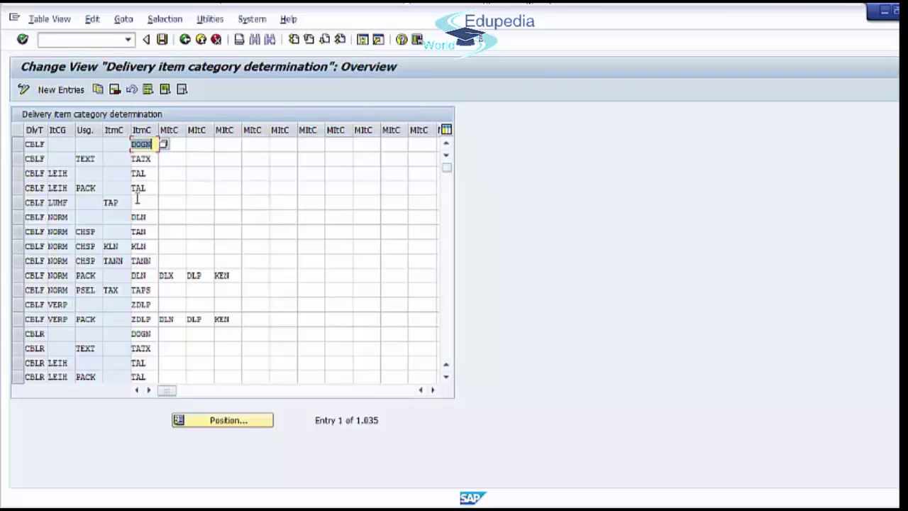
left_click(184, 40)
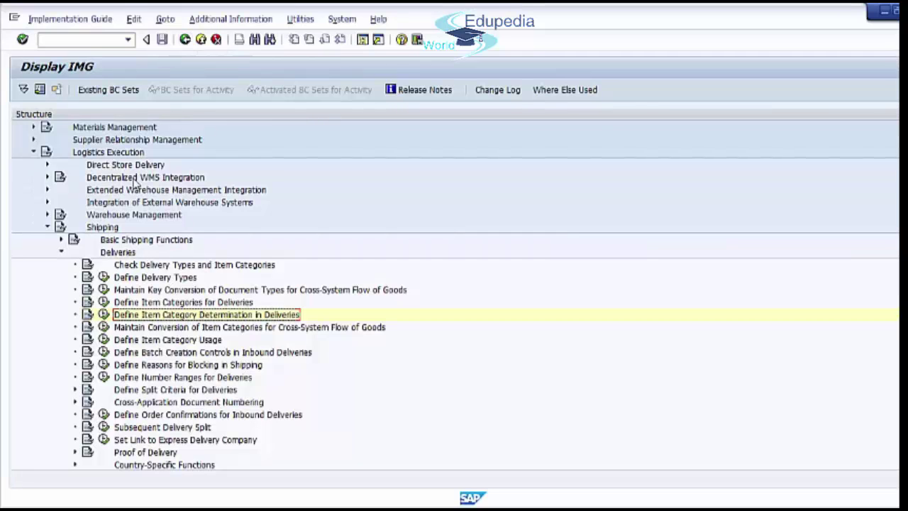
- Collapse Deliveries, expand Copying Control under Shipping, and open Specify Copy Control for Deliveries
left_click(61, 252)
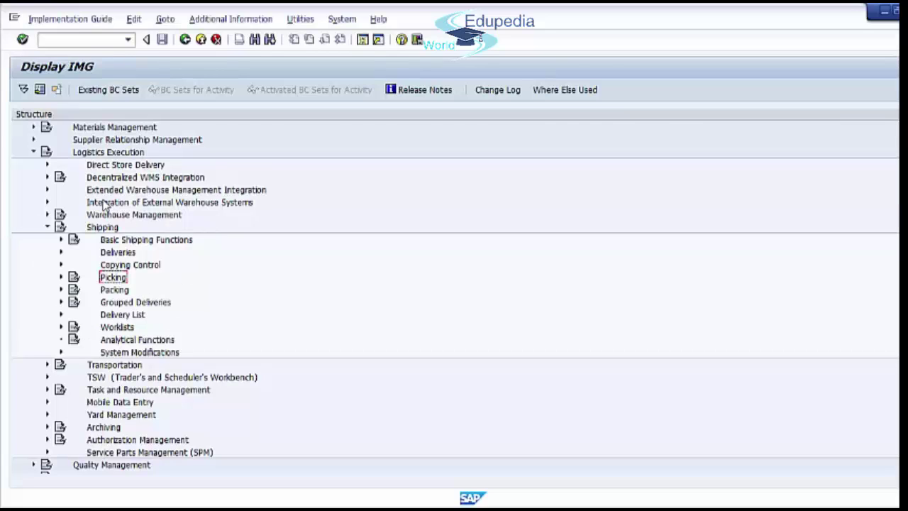
left_click(99, 228)
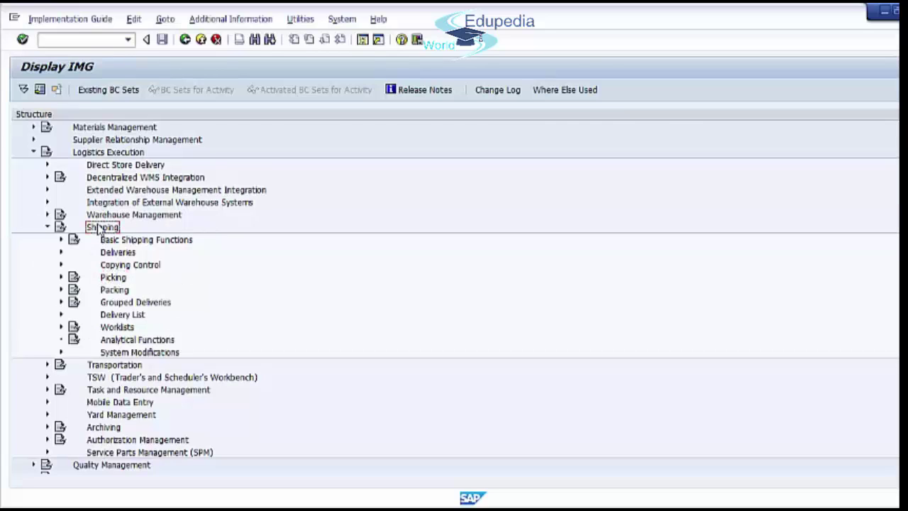
left_click(118, 267)
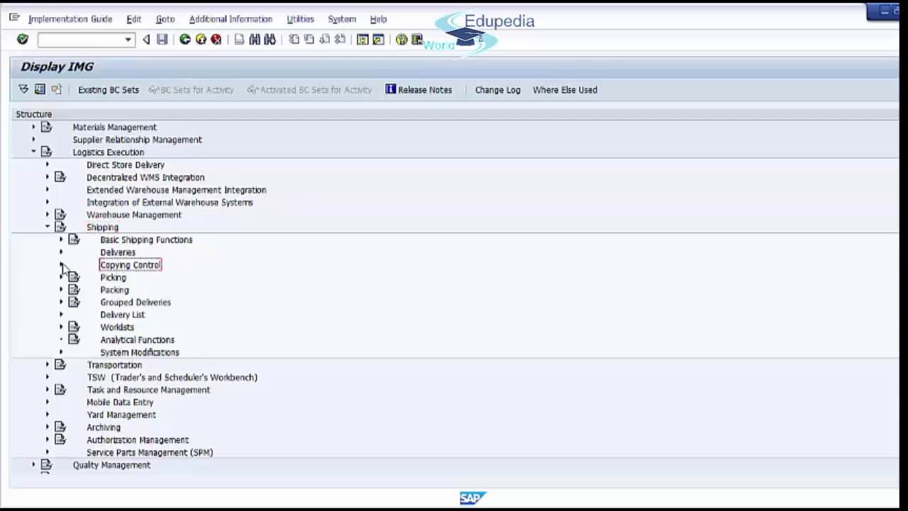
left_click(61, 264)
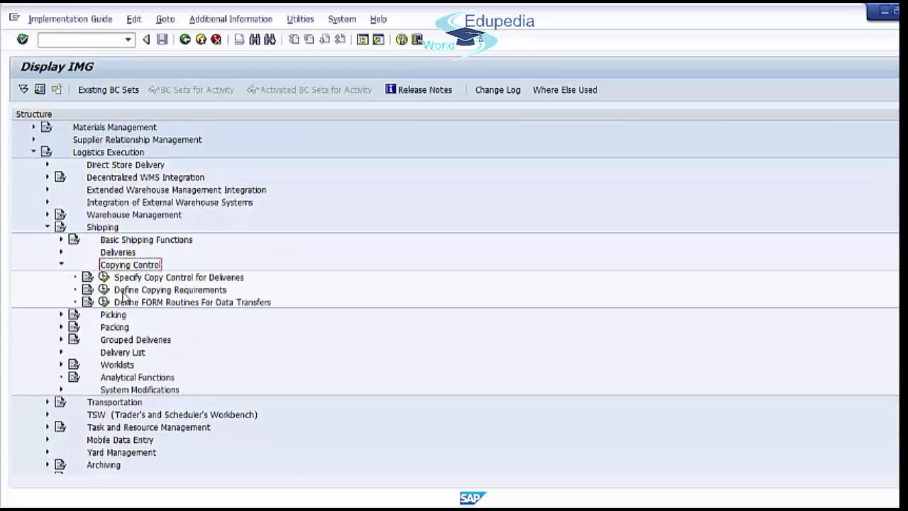
left_click(141, 278)
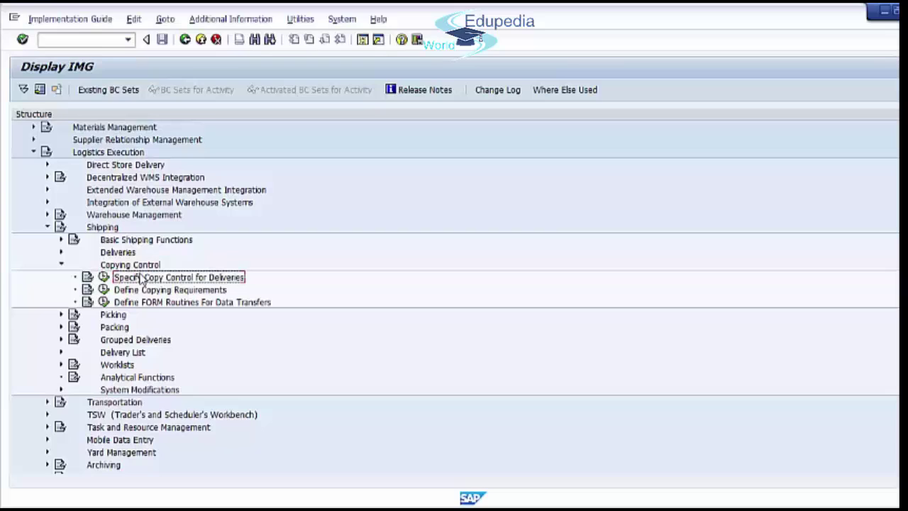
left_click(102, 276)
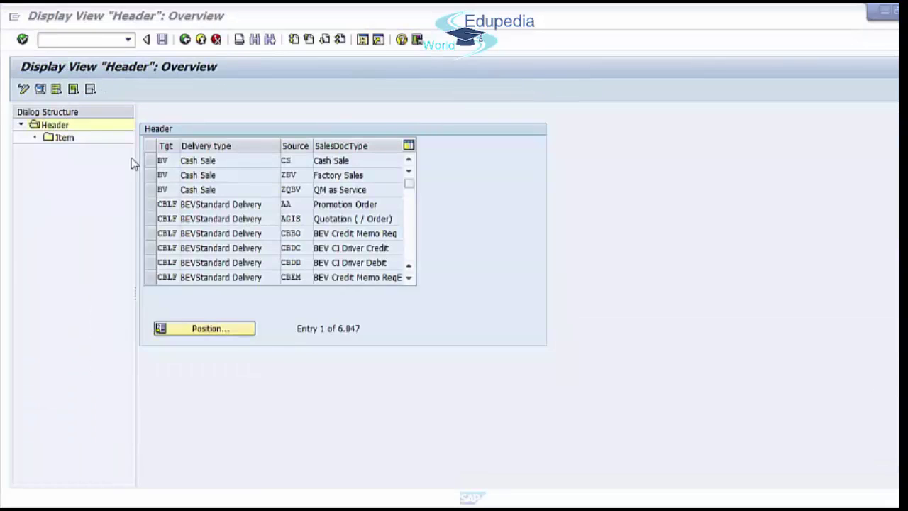
- Position the copy control header list at delivery type LF with sales document type OR
left_click(210, 330)
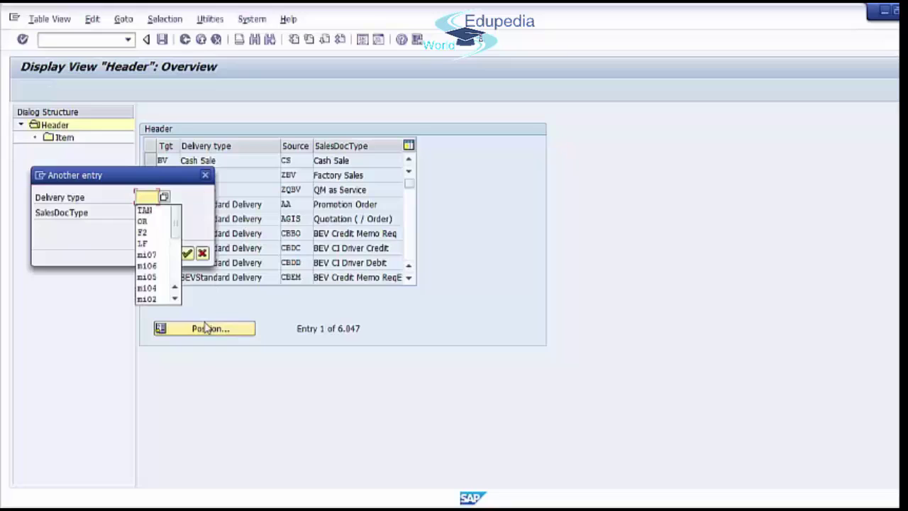
type("LF")
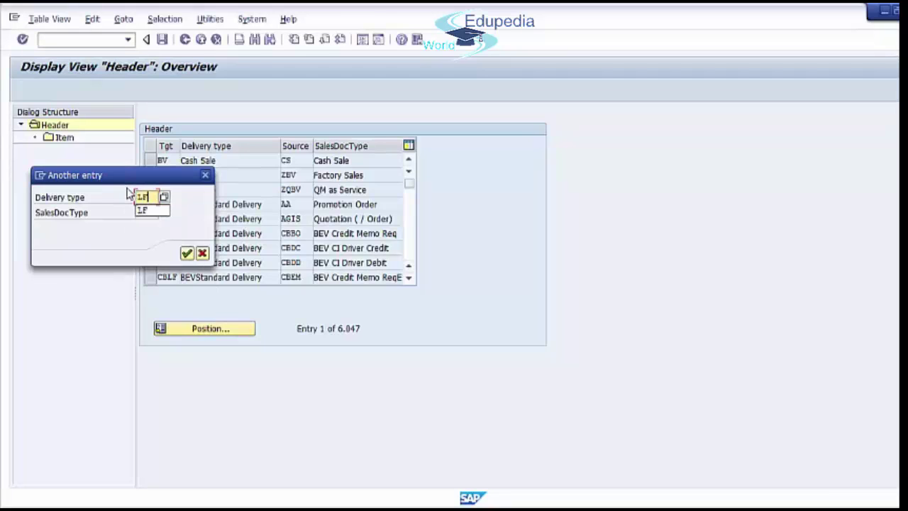
left_click(145, 211)
left_click(147, 212)
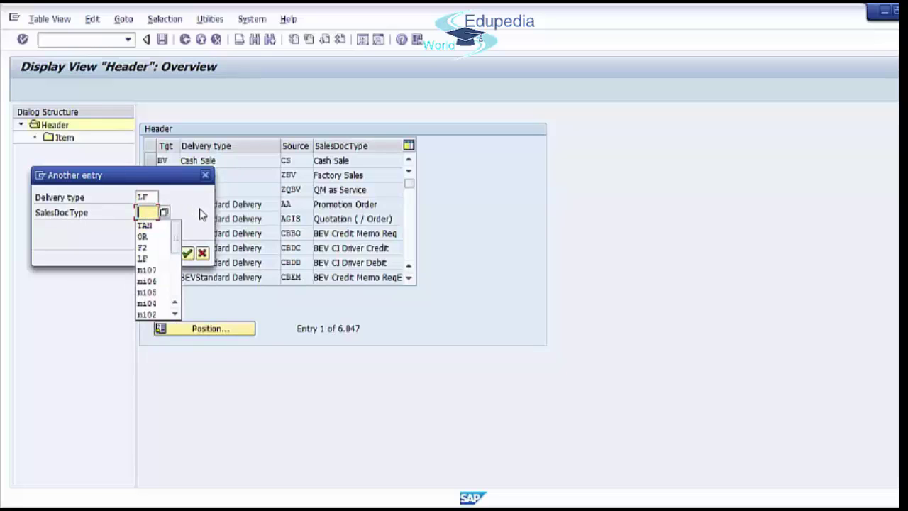
type("OR")
left_click(186, 254)
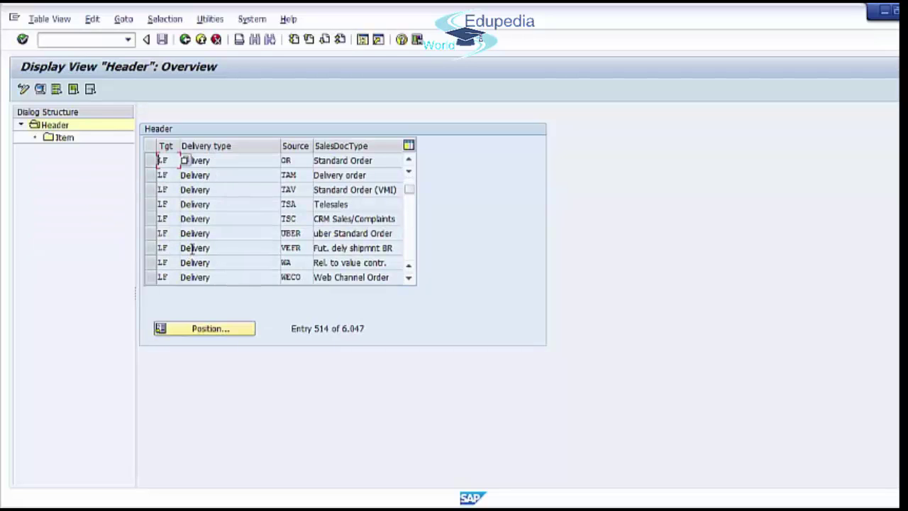
- Open the header details for the LF and OR entry and examine the order and combination requirements
left_click(270, 161)
left_click(153, 161)
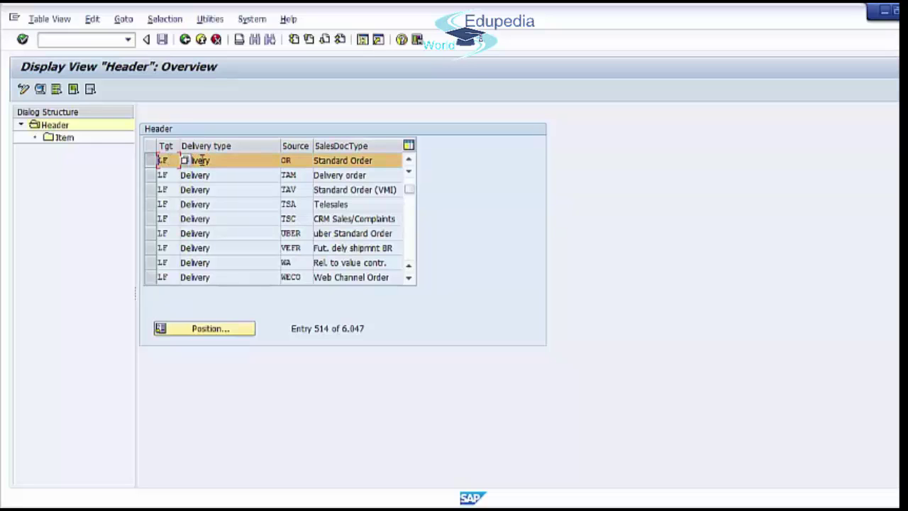
double_click(202, 162)
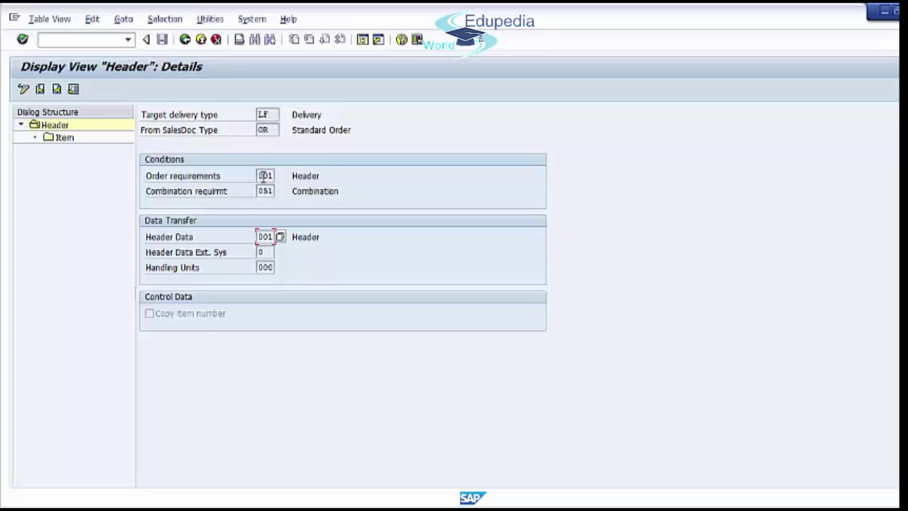
left_click(263, 178)
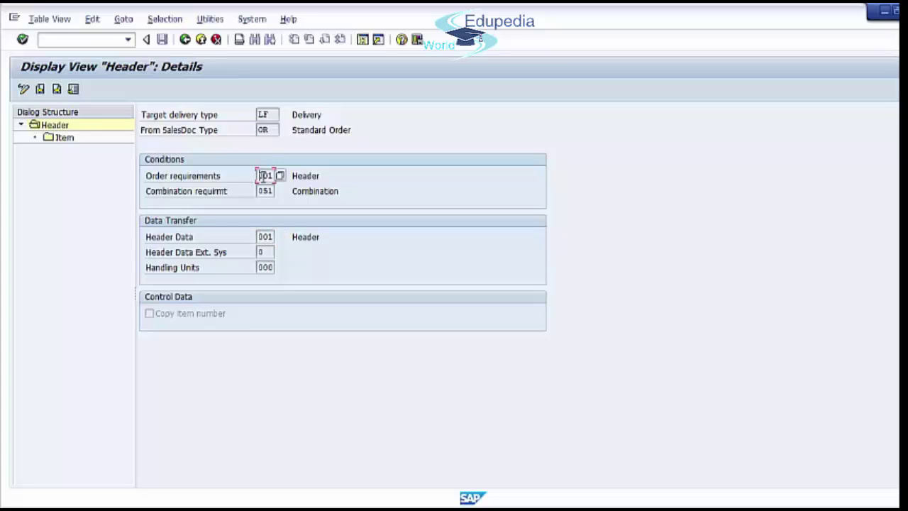
left_click(263, 189)
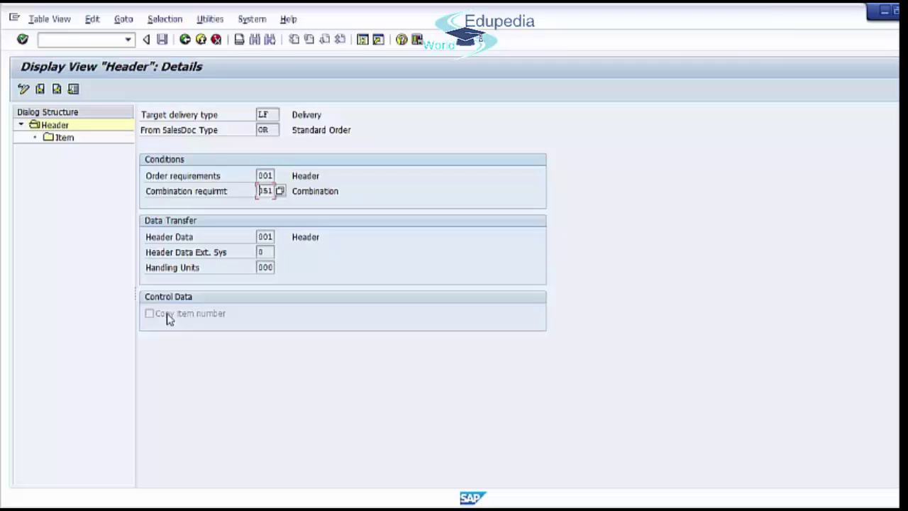
- Show the item-level copy control for this header entry and position the list at item category TAN
left_click(64, 138)
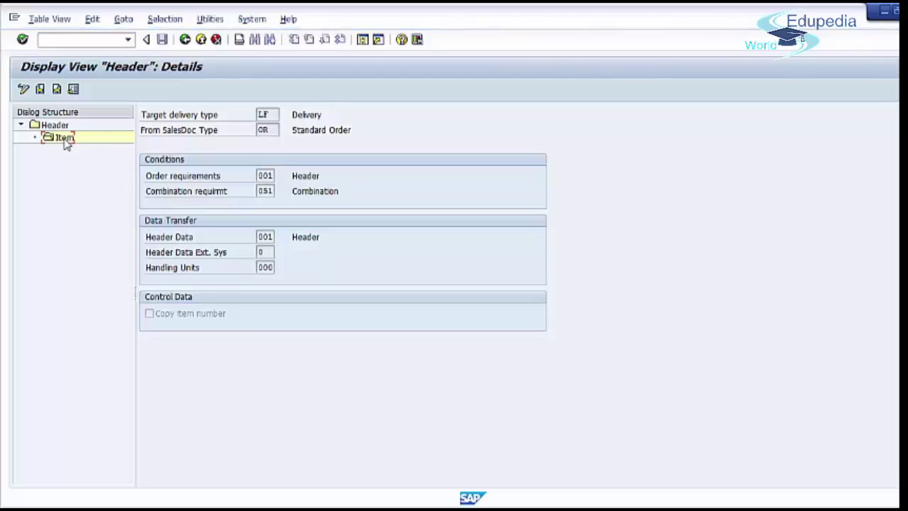
double_click(65, 138)
left_click(206, 343)
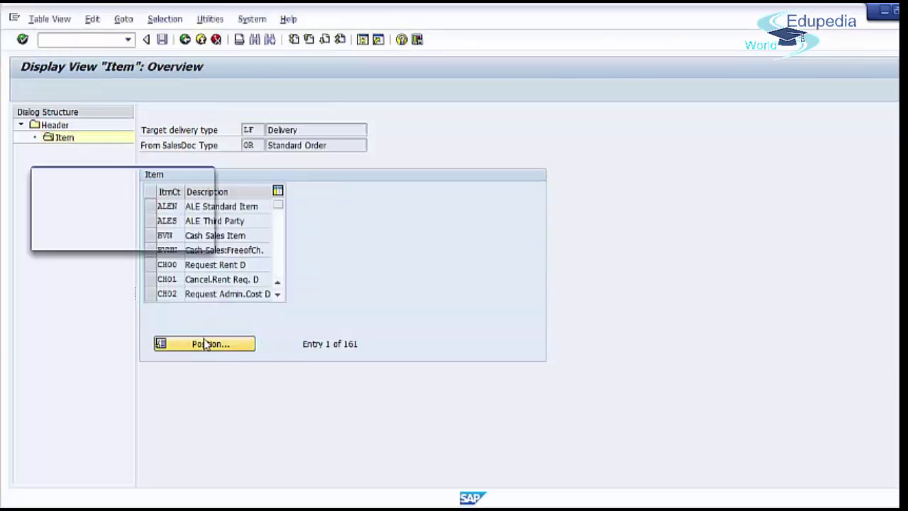
left_click(146, 197)
type("TA")
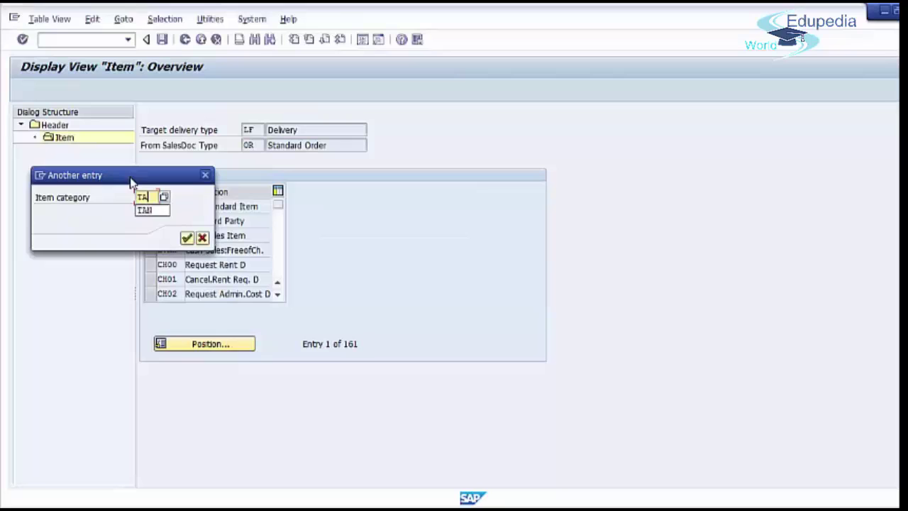
type("N")
key("Return")
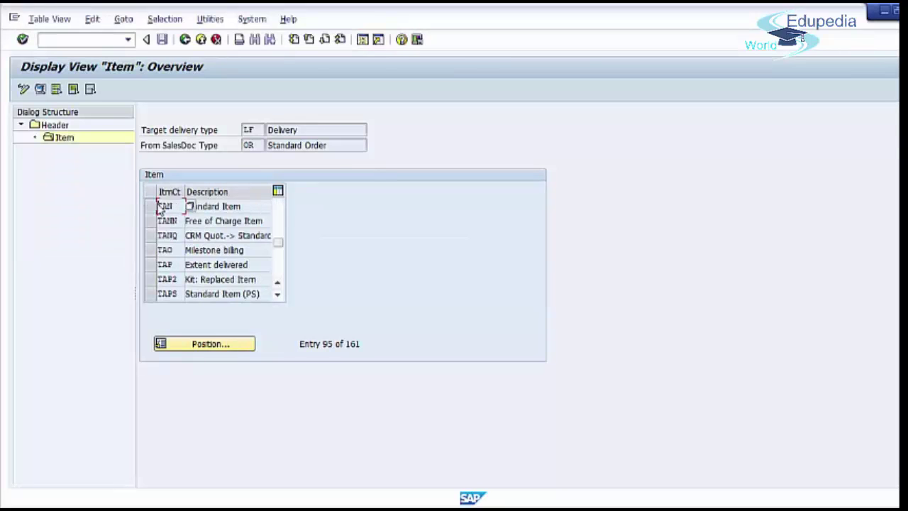
- View the copy control details of item category TAN, then exit the implementation guide to the SAP Easy Access screen
left_click(149, 206)
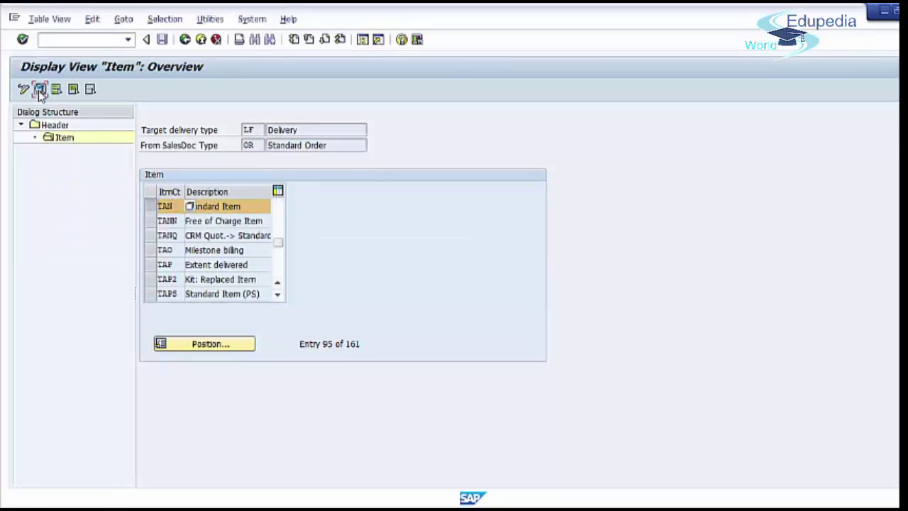
double_click(178, 204)
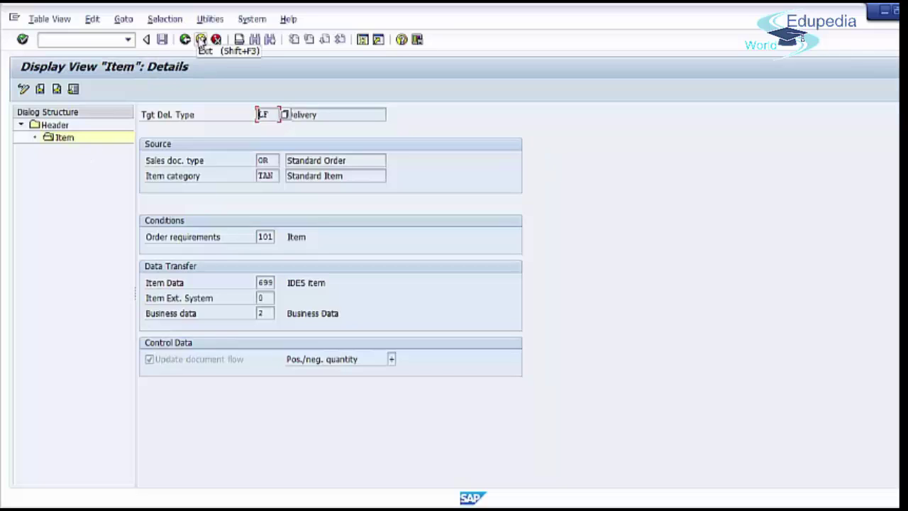
left_click(201, 40)
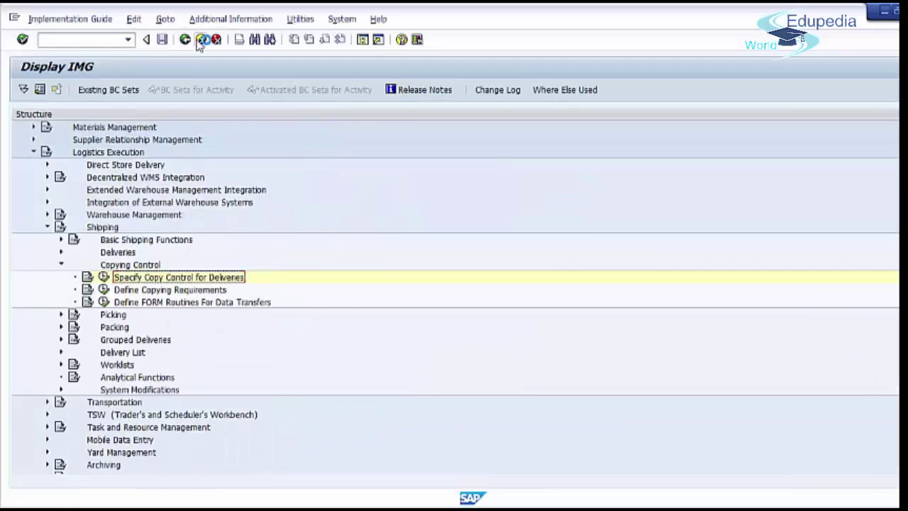
left_click(200, 41)
left_click(247, 47)
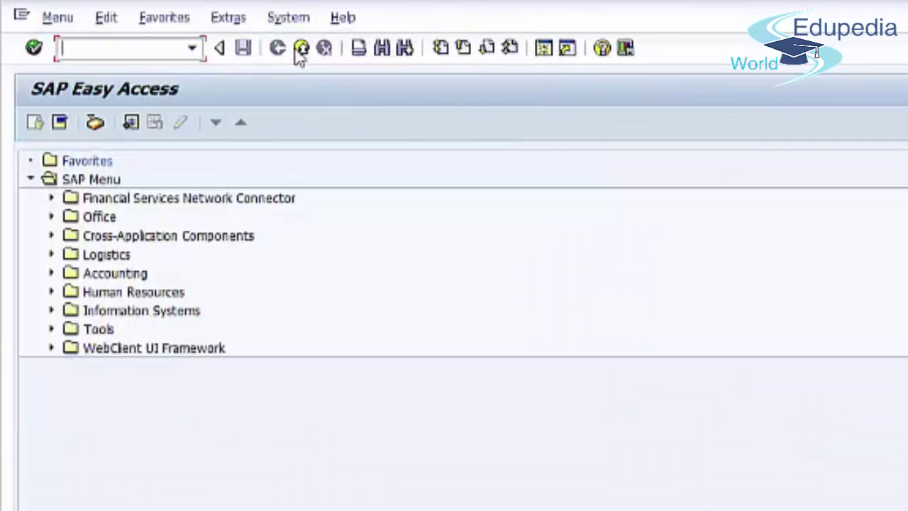